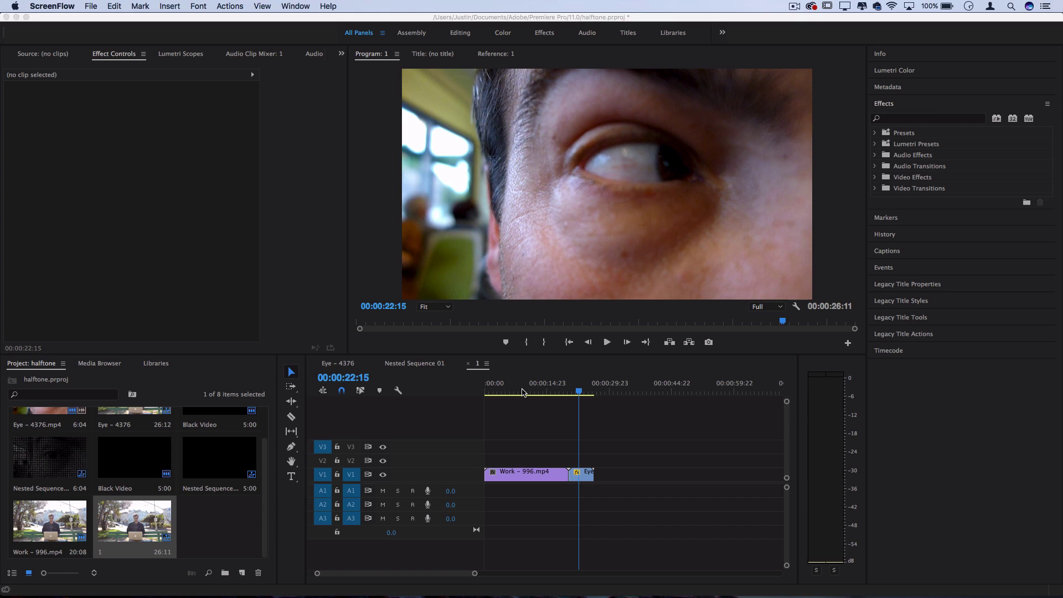
Step: Preview the footage of both clips in the sequence, the man on the bench and the eye close-up
left_click(523, 393)
left_click(507, 393)
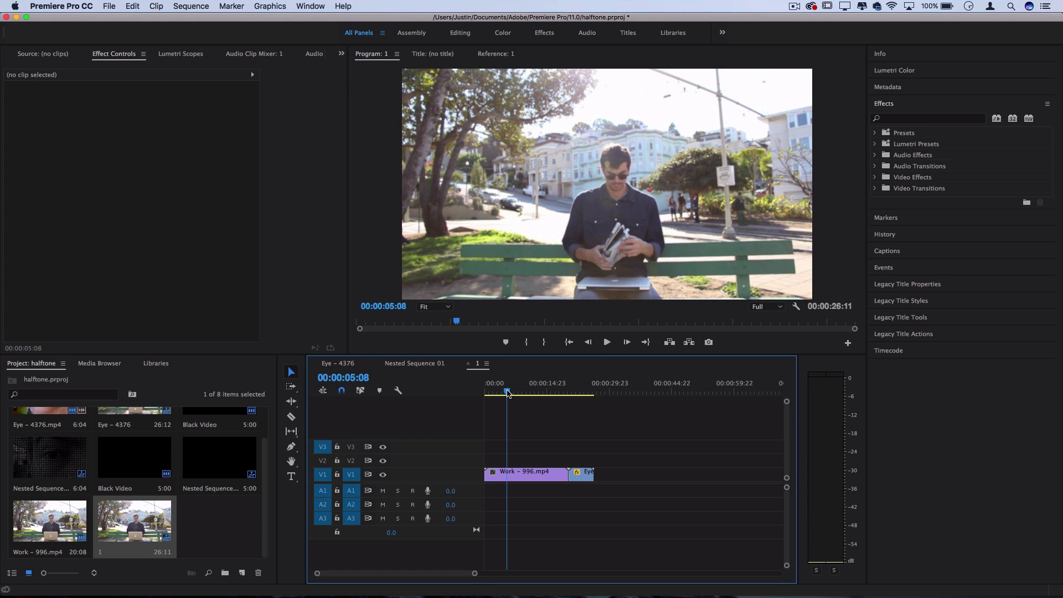
left_click(583, 392)
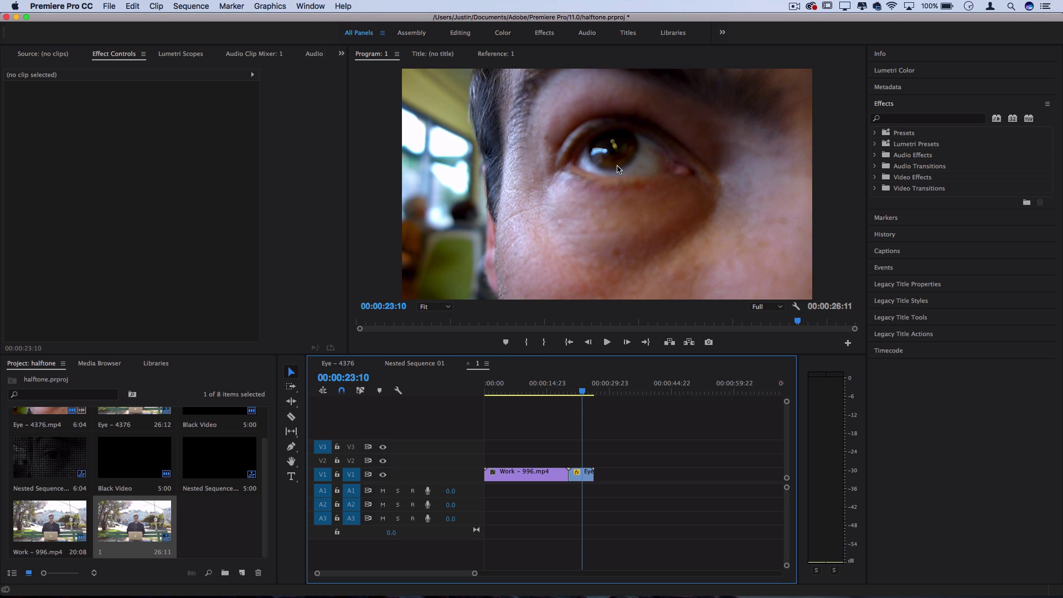
left_click(498, 392)
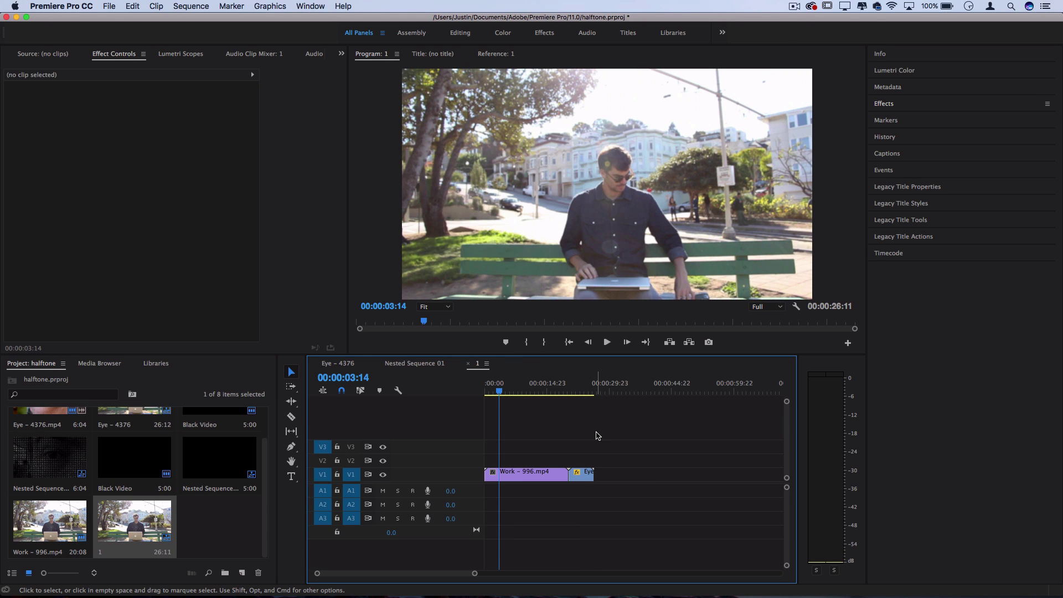
Step: Find the Magnify video effect and apply it to the Work - 996.mp4 clip
left_click(520, 479)
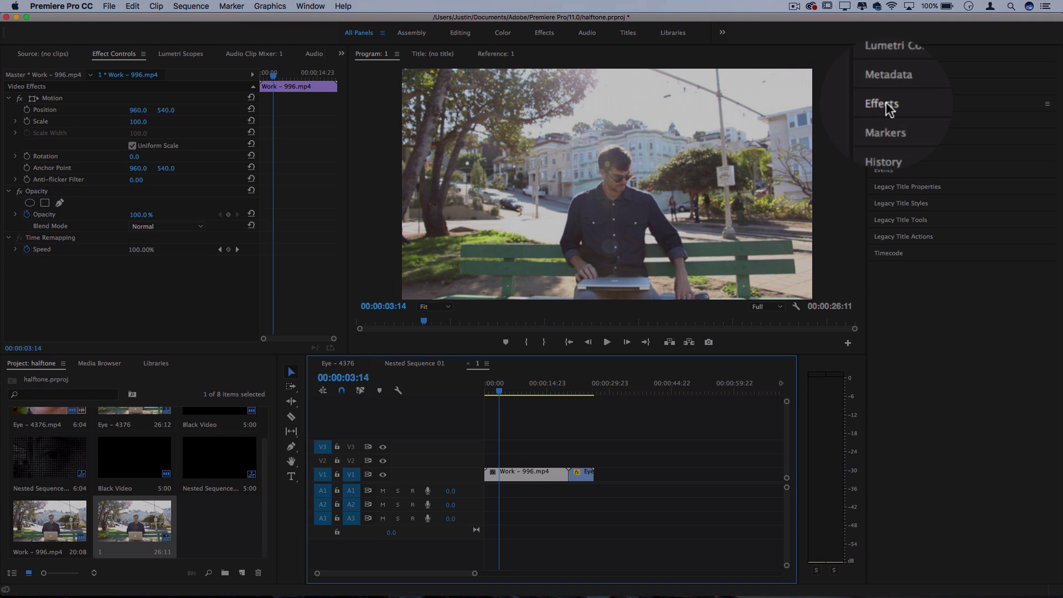
left_click(885, 105)
left_click(894, 118)
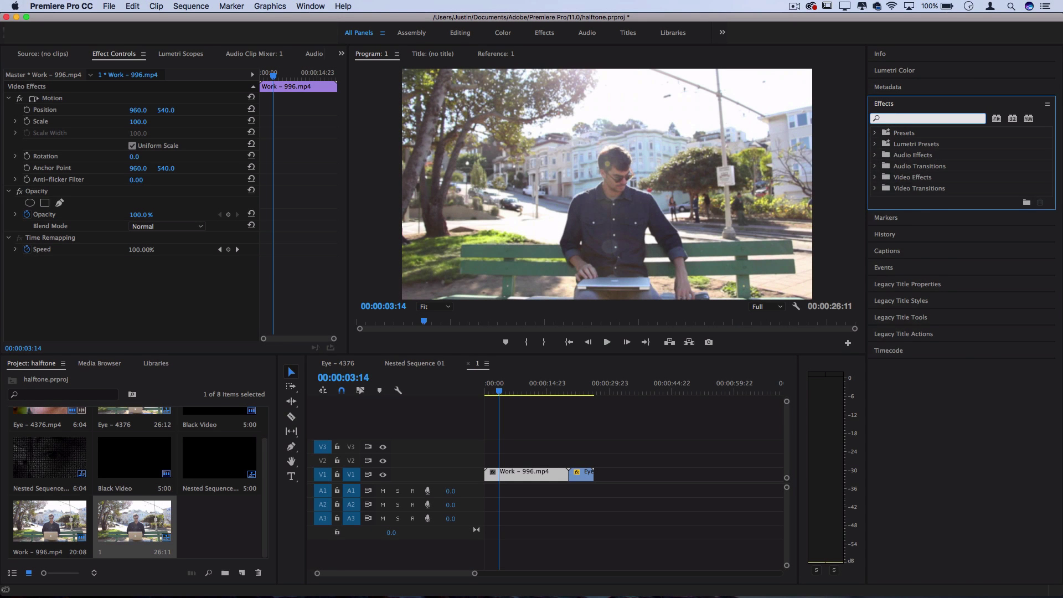
type("magnify")
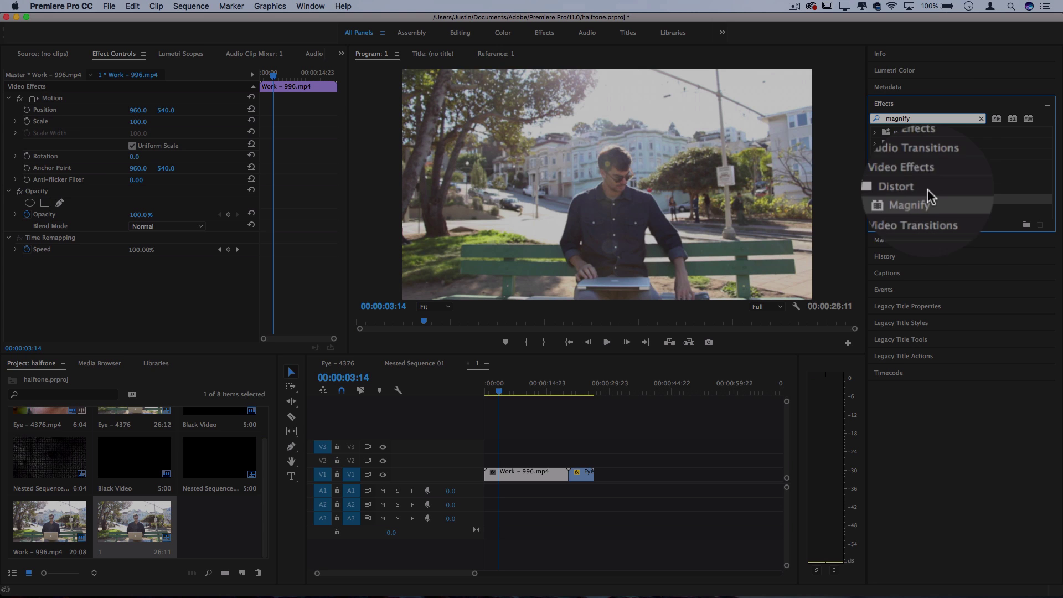
left_click_drag(924, 199, 512, 477)
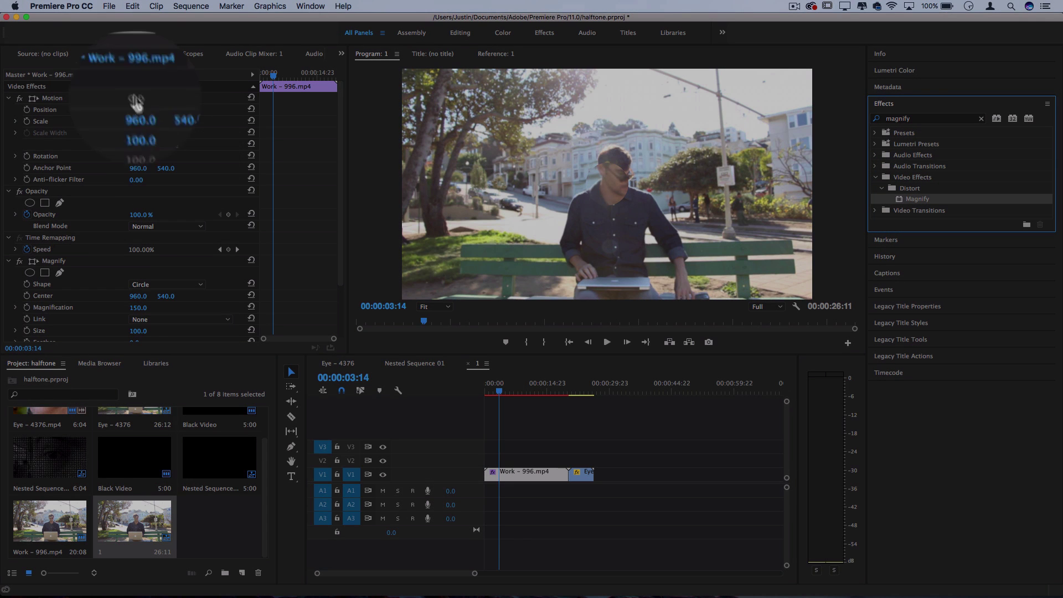
Step: Try the Square shape for the Magnify effect and return it to Circle
left_click(114, 57)
scroll(90, 283, "down", 3)
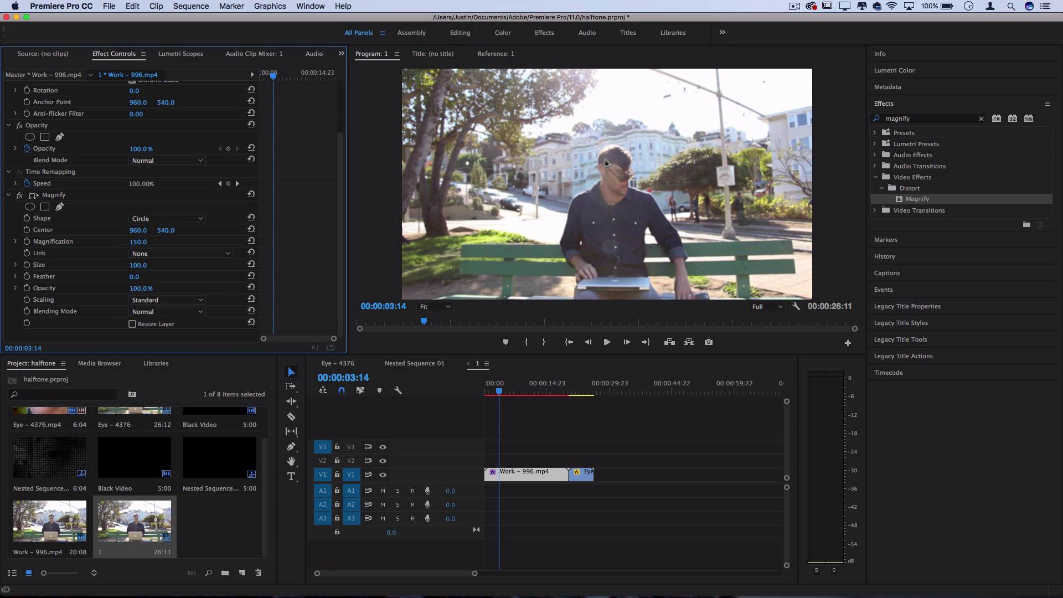
left_click(162, 219)
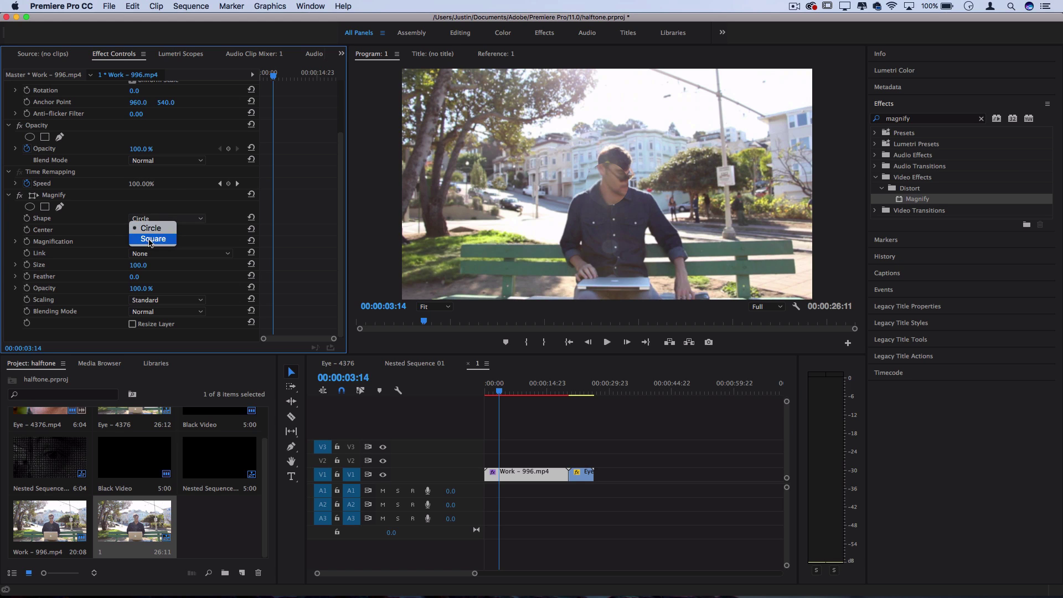
left_click(151, 239)
left_click(164, 219)
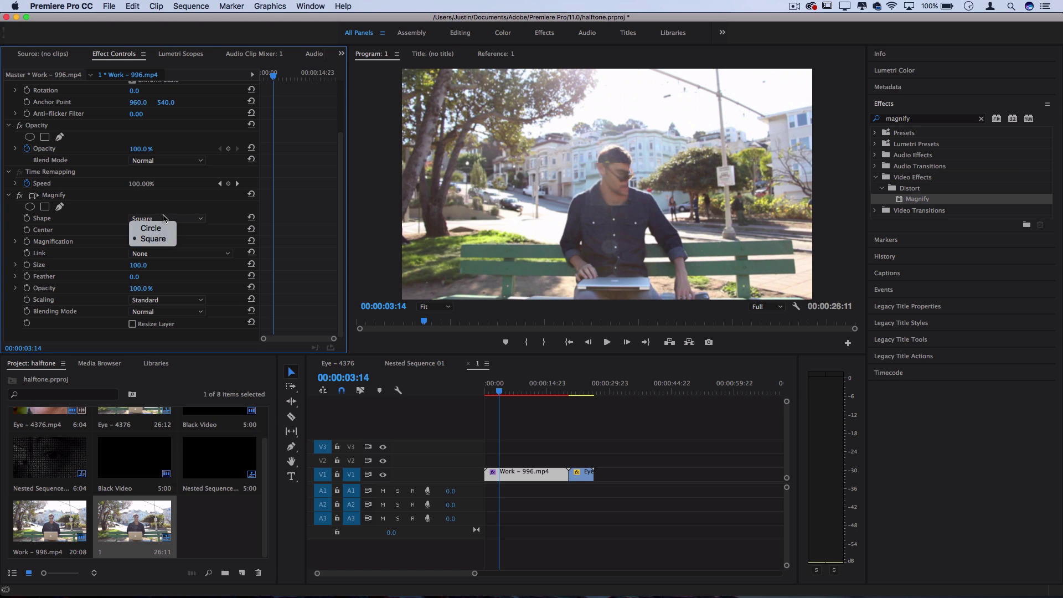
left_click(162, 230)
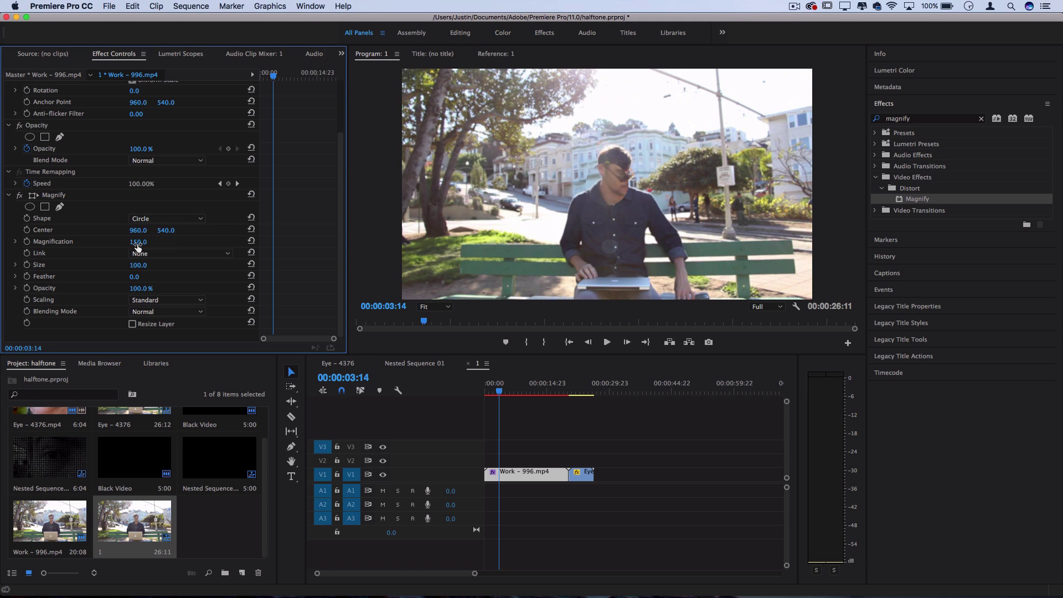
Step: Place the Magnify circle over the man's head with its center at 1001, 467 and enlarge its size to 192
mouse_move(135, 233)
left_mouse_down()
mouse_move(169, 231)
mouse_move(125, 230)
left_mouse_up()
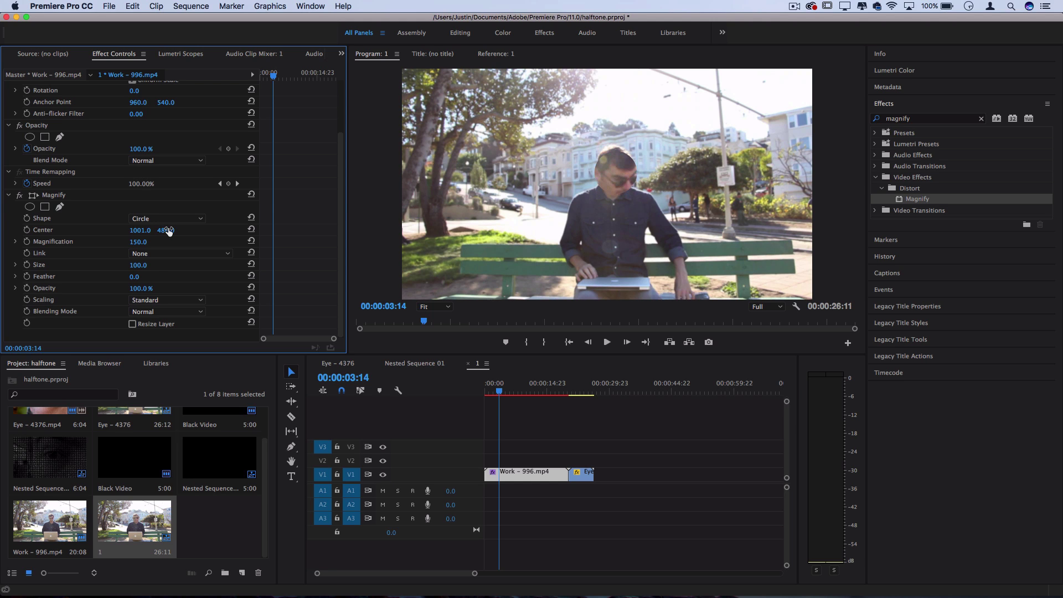
left_click_drag(133, 267, 219, 266)
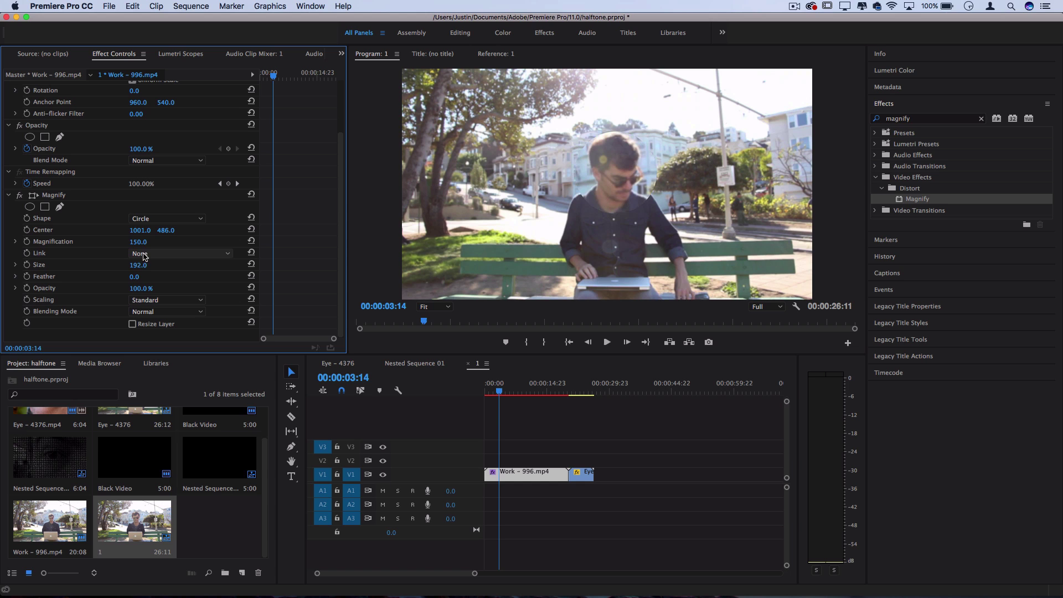
left_click_drag(166, 230, 153, 230)
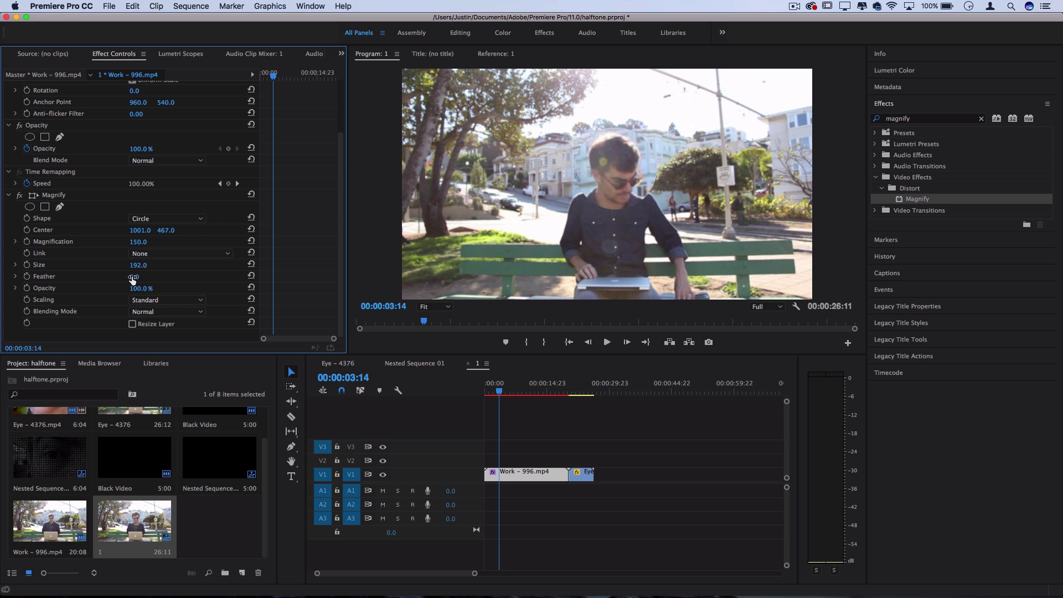
Step: Soften the Magnify circle with a feather of 23, and refine its size to 214 and vertical center to 520
left_click_drag(132, 280, 172, 280)
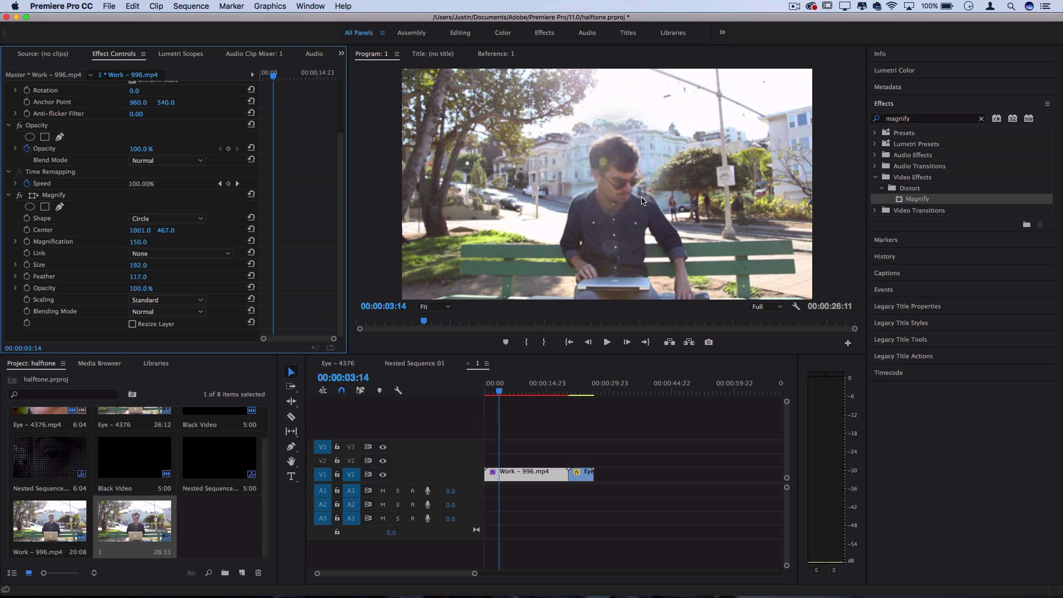
key("super+s")
left_click_drag(166, 230, 195, 229)
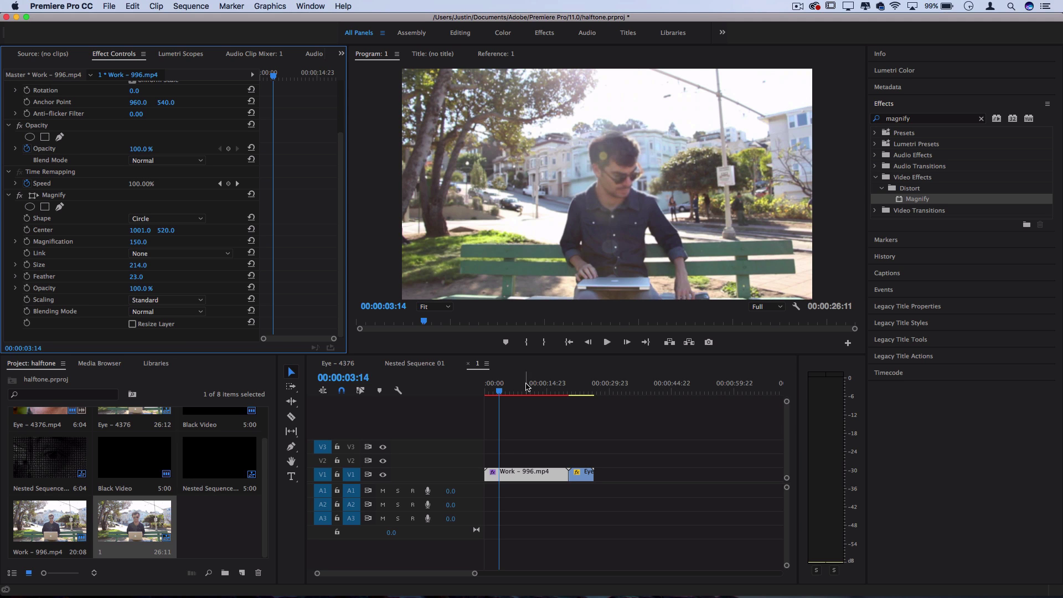
Step: Play the Work - 996.mp4 clip from near its start to check the magnified head
left_click_drag(500, 387, 444, 393)
key("space")
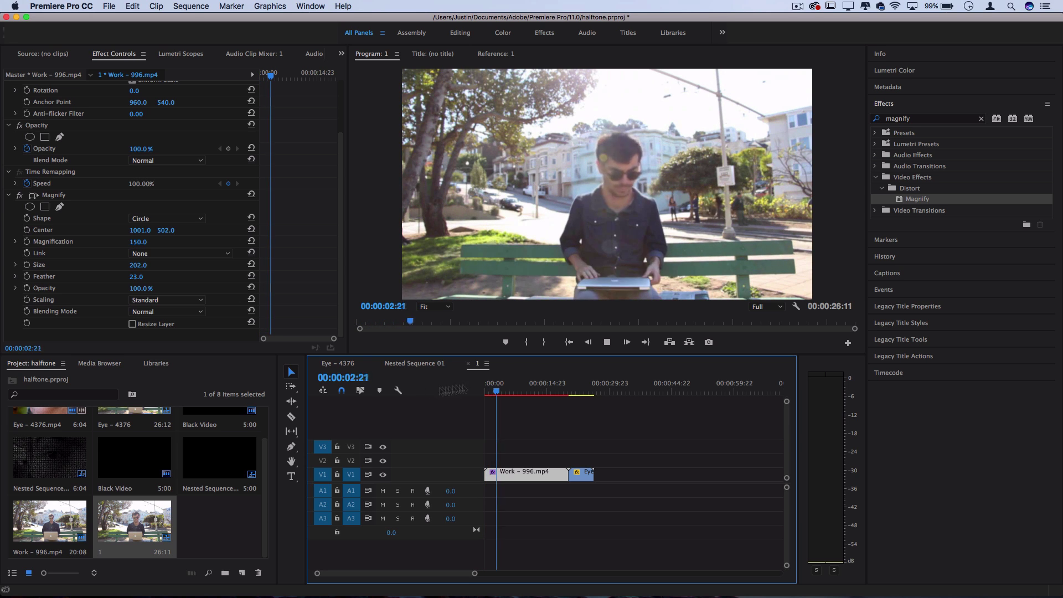
key("space")
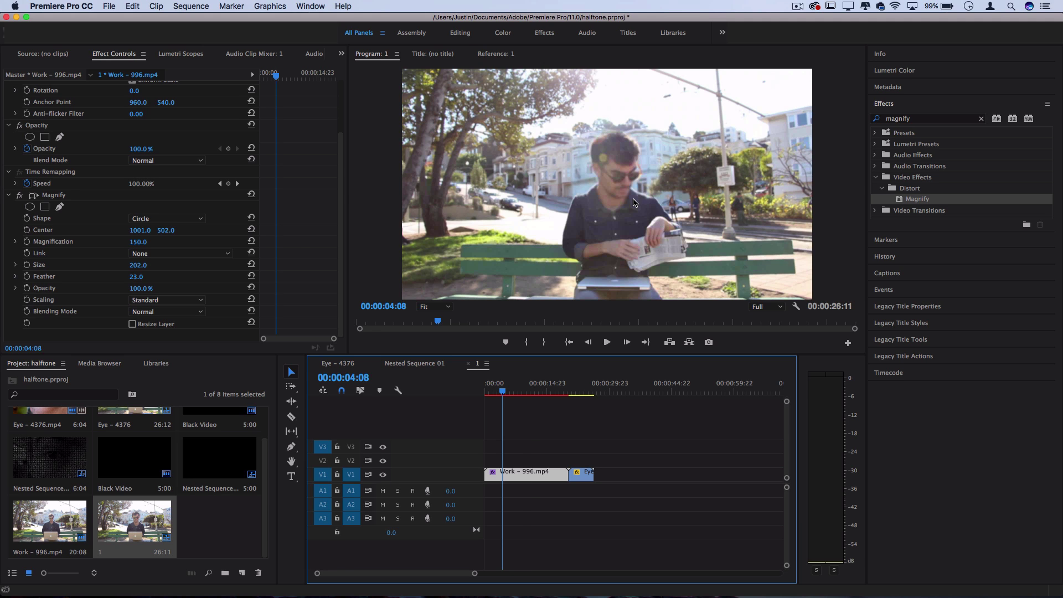
Step: Keyframe the Magnify center from 00:00:16:23, moving it horizontally to 1018 at 00:00:17:23 to follow the man's head
left_click_drag(529, 391, 589, 399)
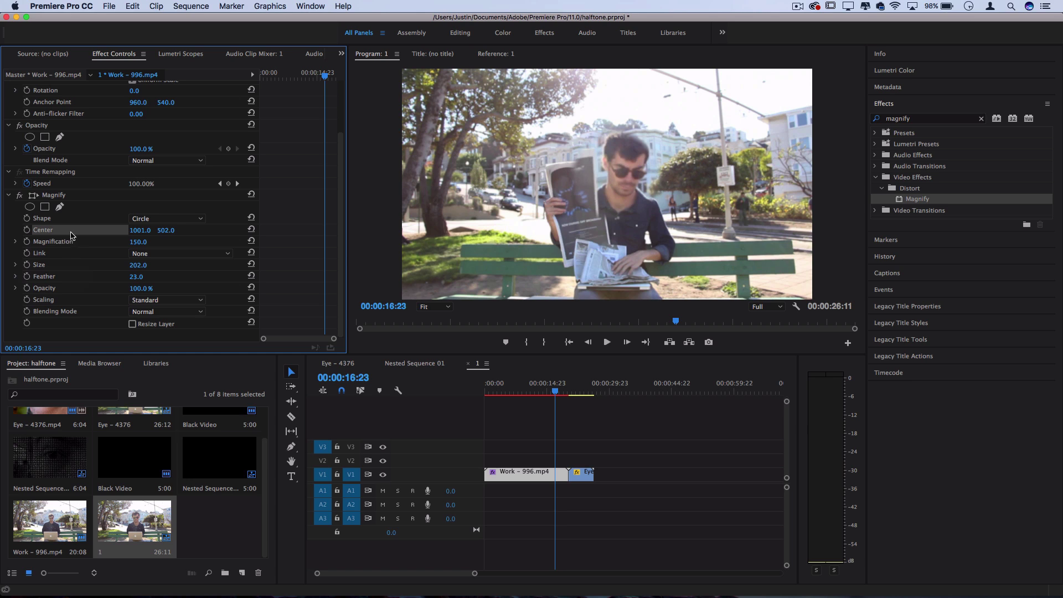
left_click(27, 229)
left_click_drag(327, 77, 331, 77)
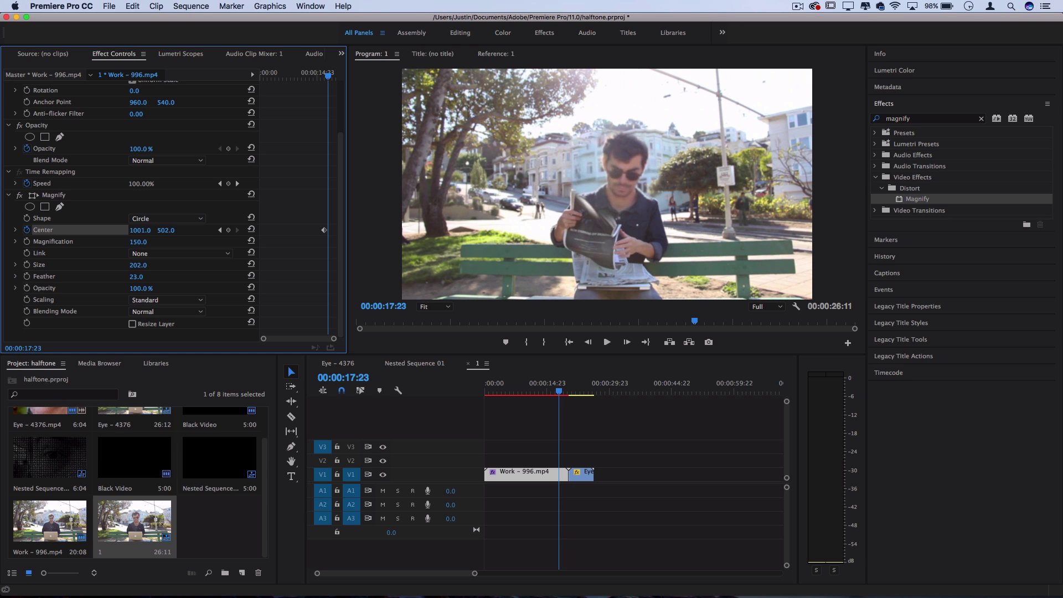
mouse_move(139, 229)
left_mouse_down()
mouse_move(186, 229)
mouse_move(137, 230)
mouse_move(150, 230)
left_mouse_up()
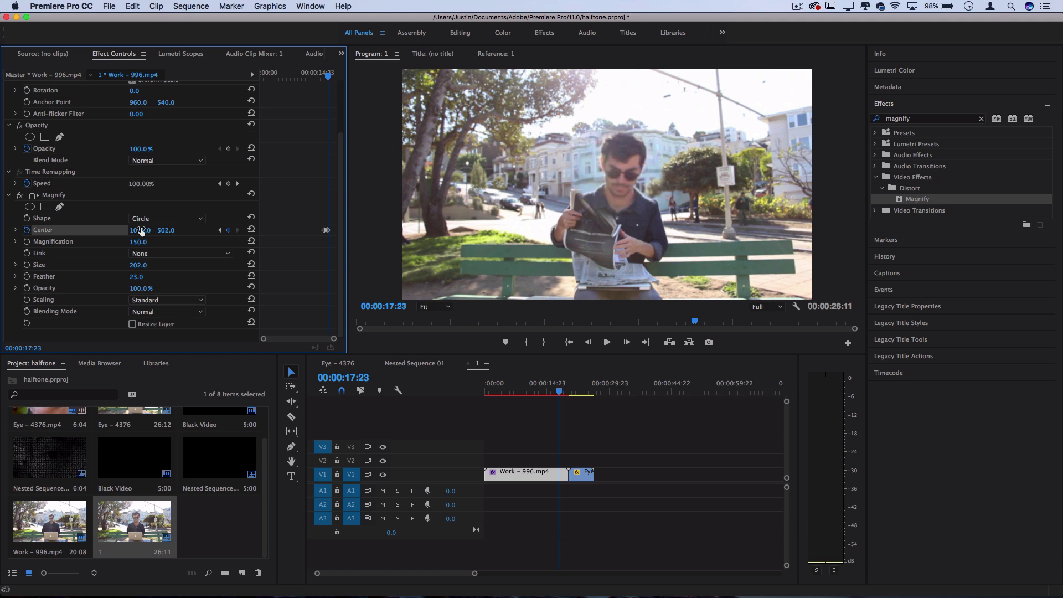
Step: Apply the Magnify effect to the Eye - 4376.mp4 clip with the playhead at 00:00:21:10
left_click_drag(517, 391, 581, 390)
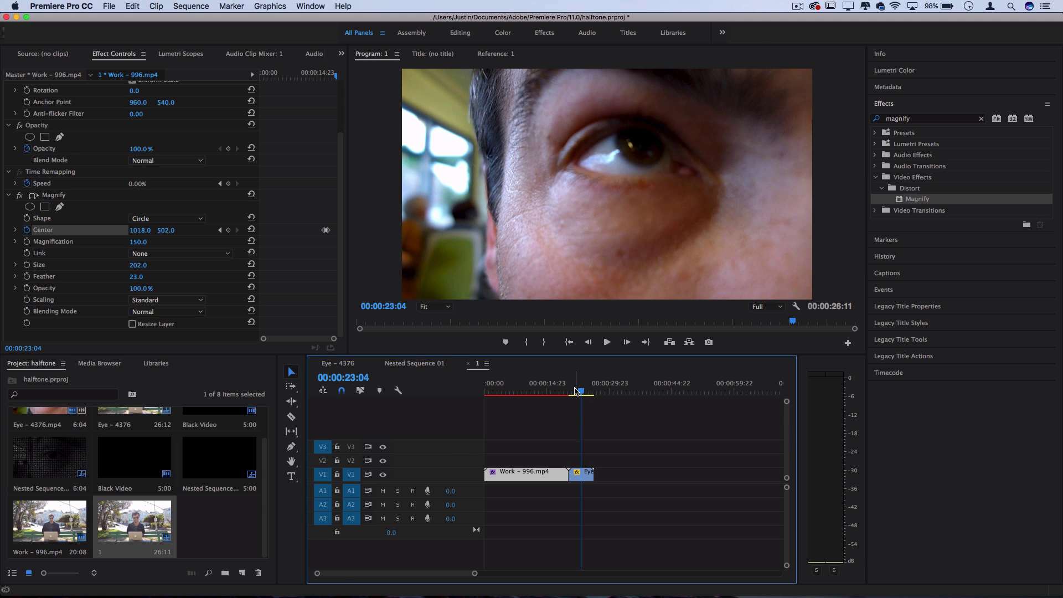
left_click(574, 394)
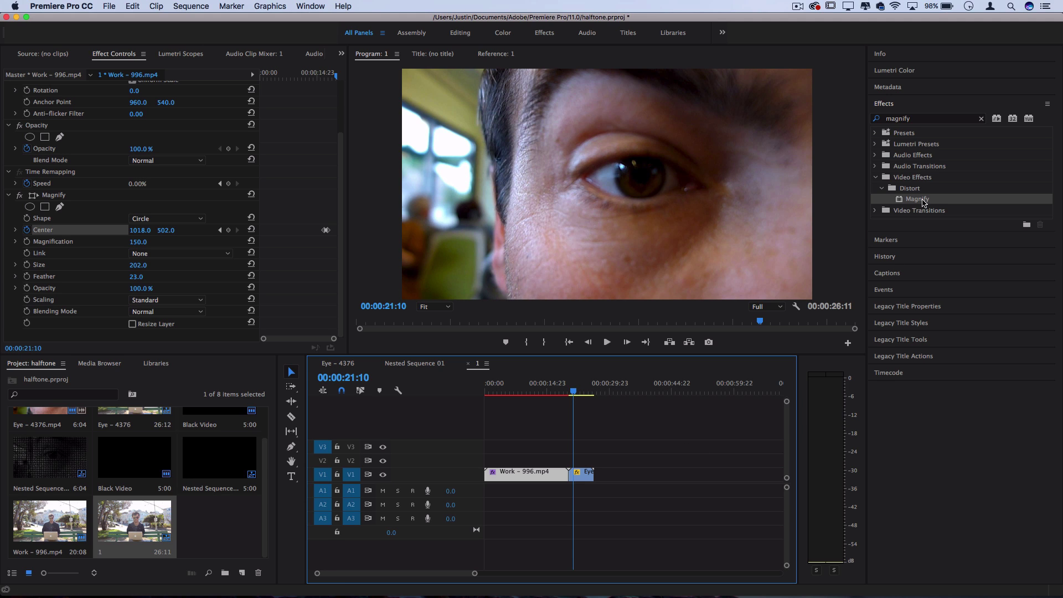
left_click_drag(922, 200, 581, 473)
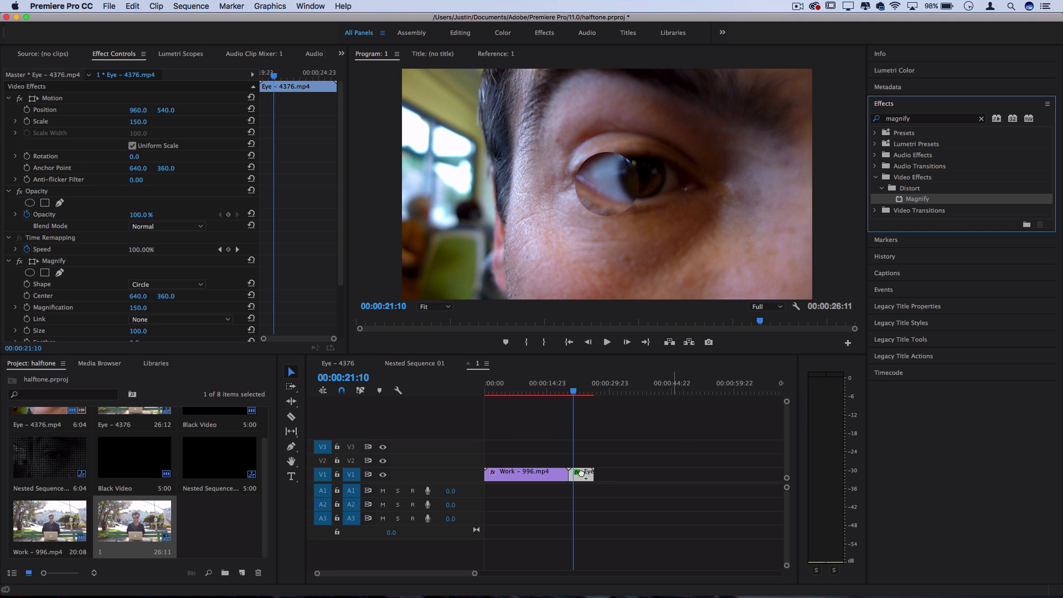
Step: Magnify the eye with the effect's center at 736, 334, size 248 and feather 135
mouse_move(138, 295)
left_mouse_down()
mouse_move(195, 296)
mouse_move(155, 296)
left_mouse_up()
left_click_drag(140, 331, 222, 331)
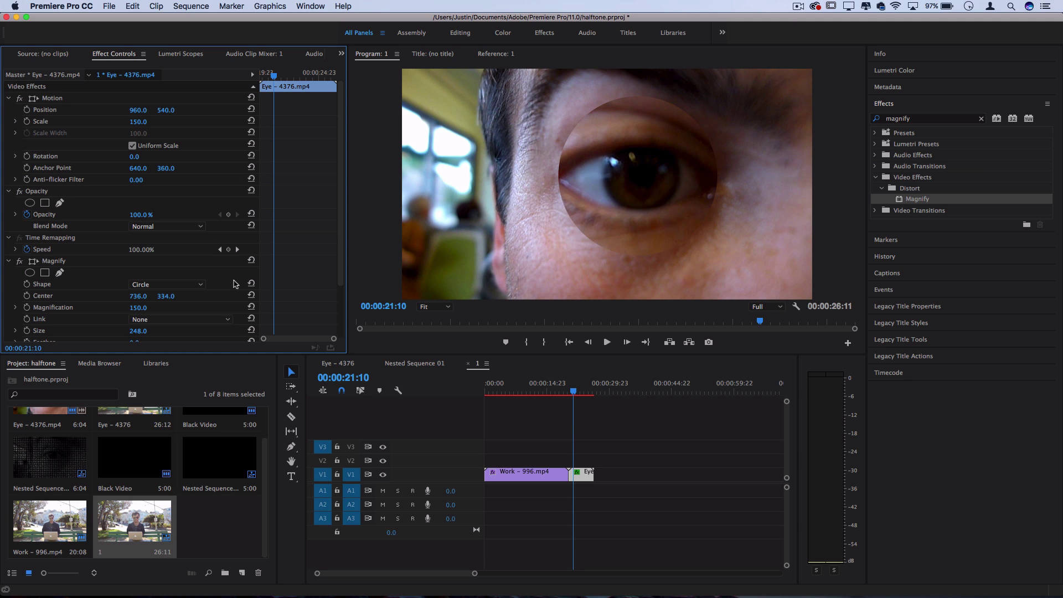
scroll(206, 337, "down", 2)
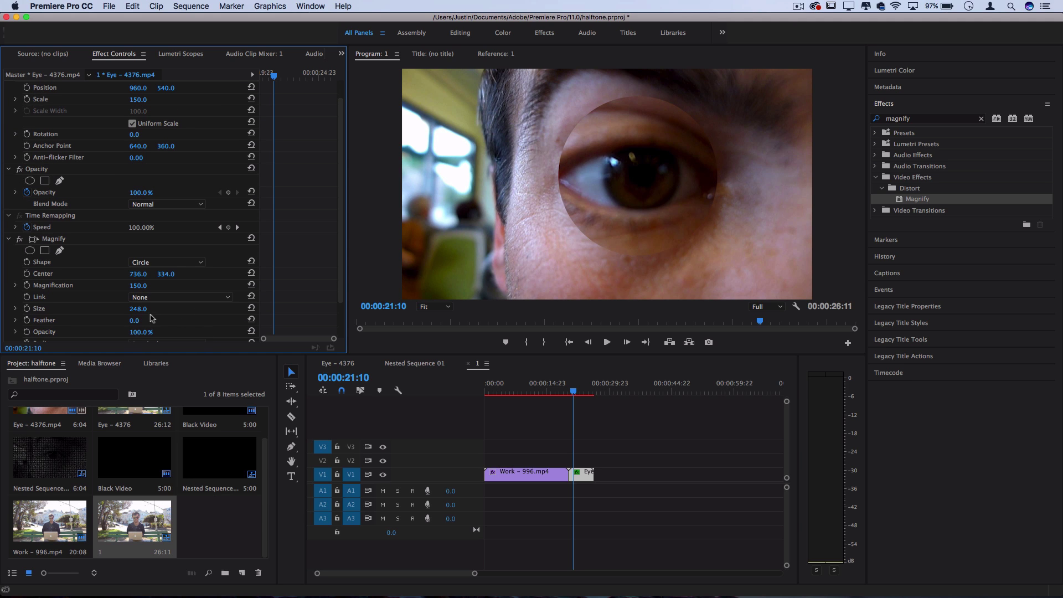
left_click_drag(175, 321, 192, 320)
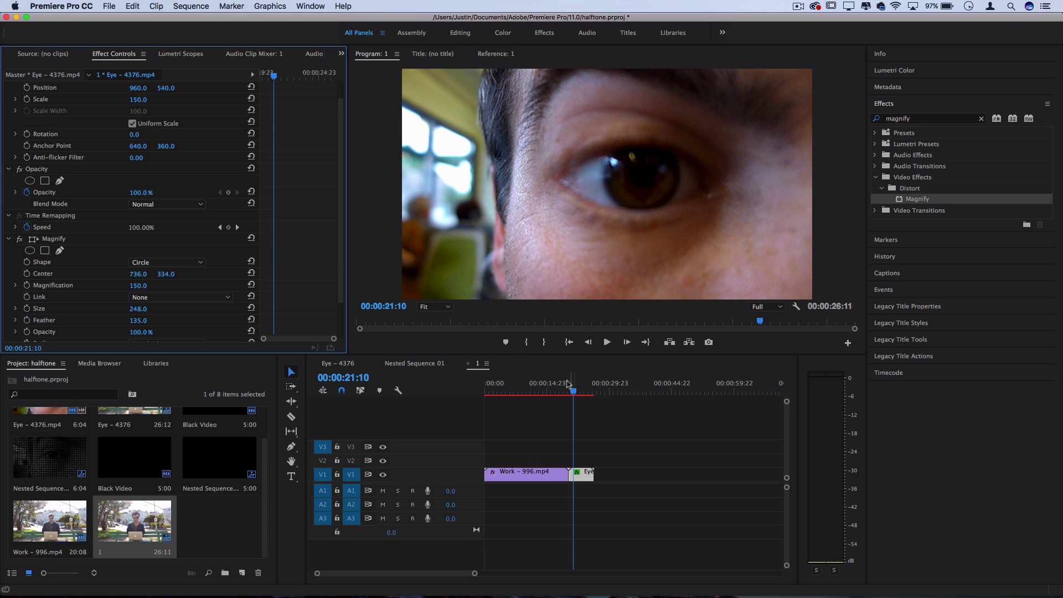
Step: Play and scrub the sequence to review the magnified clips, stopping at 00:00:13:20
left_click(575, 386)
key("space")
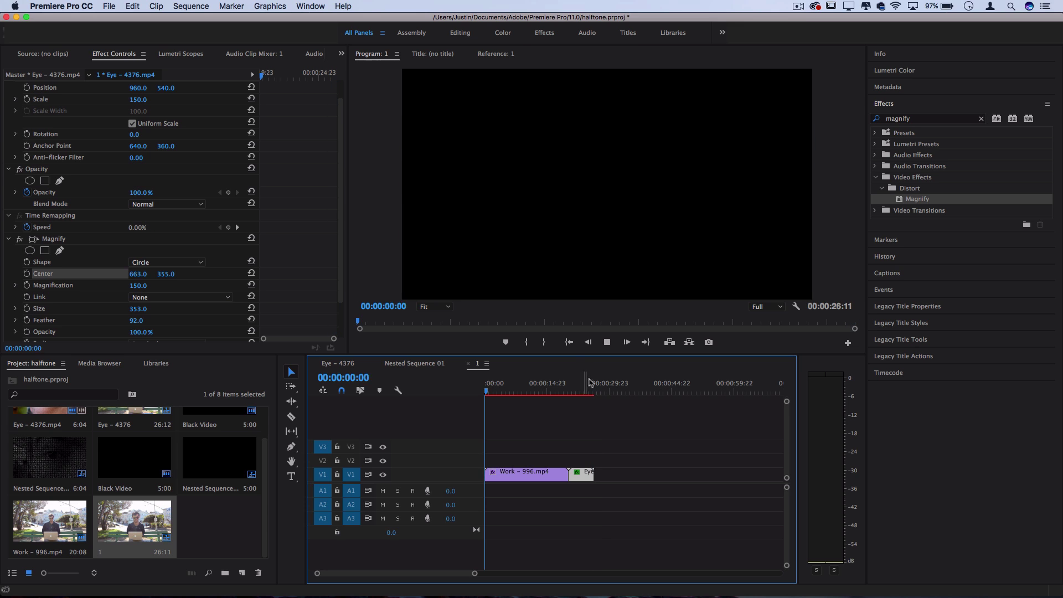
left_click(575, 393)
left_click_drag(575, 392, 542, 392)
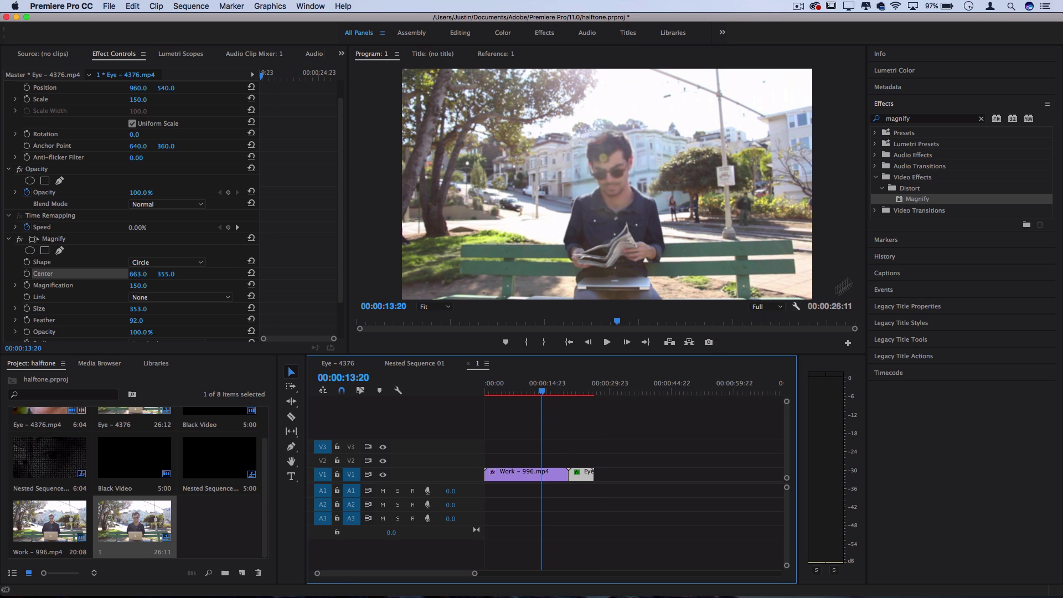
Step: Add a second Magnify effect to the Work - 996.mp4 clip
left_click(919, 199)
left_click_drag(919, 200, 530, 475)
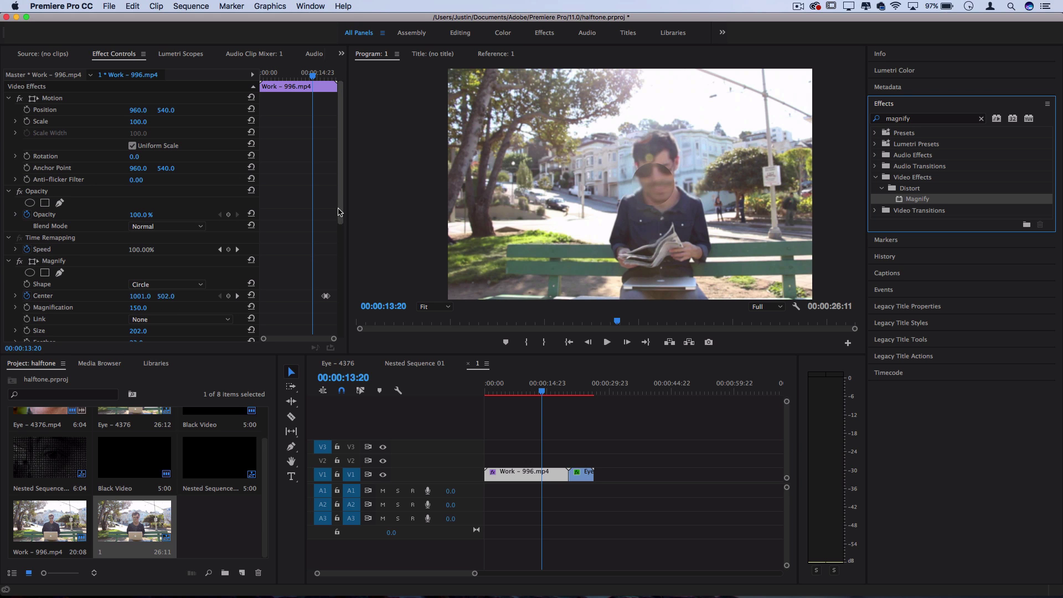
Step: Set the second Magnify effect's center to 1331, 540 and magnification to 309, and collapse both Magnify effects
left_click_drag(343, 209, 343, 319)
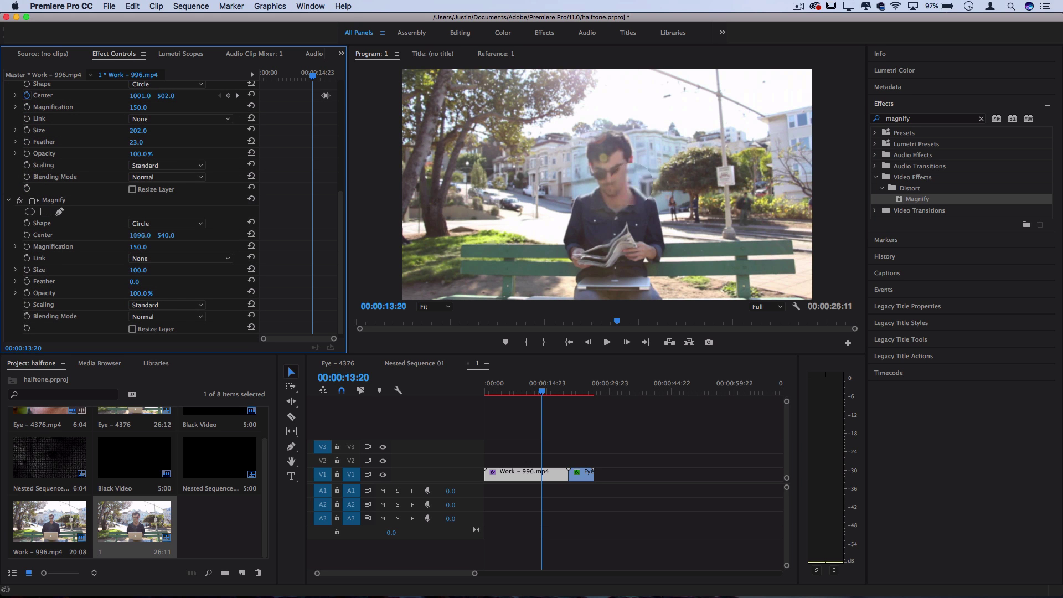
left_click_drag(138, 236, 183, 247)
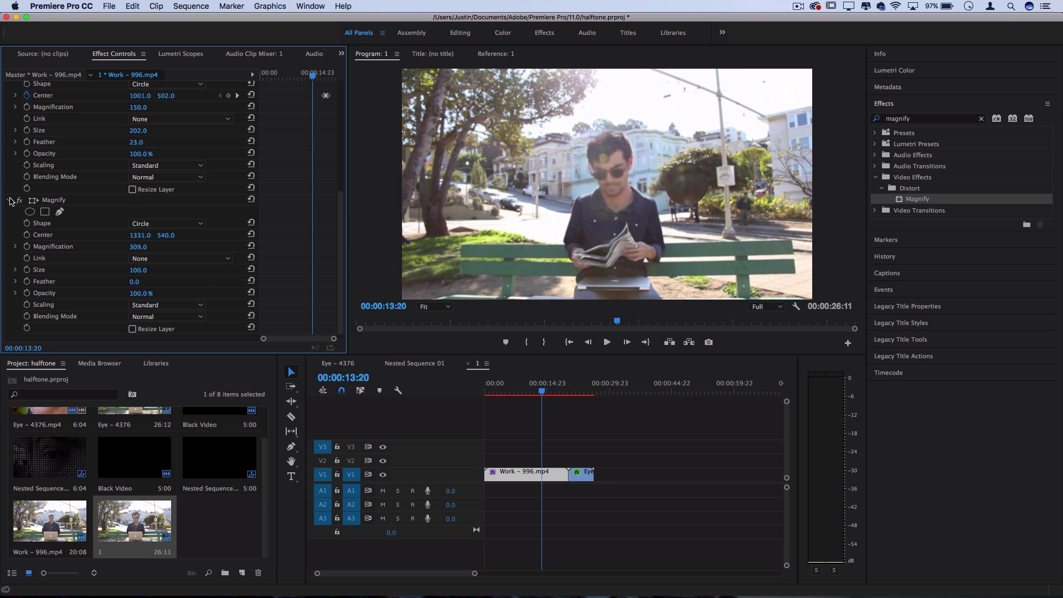
left_click(8, 201)
left_click(9, 188)
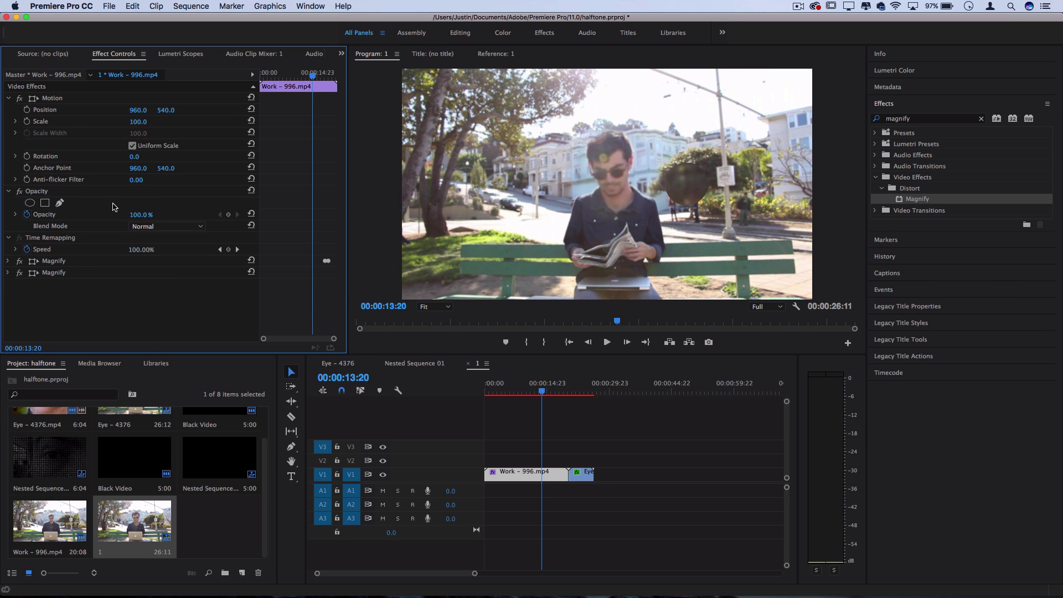